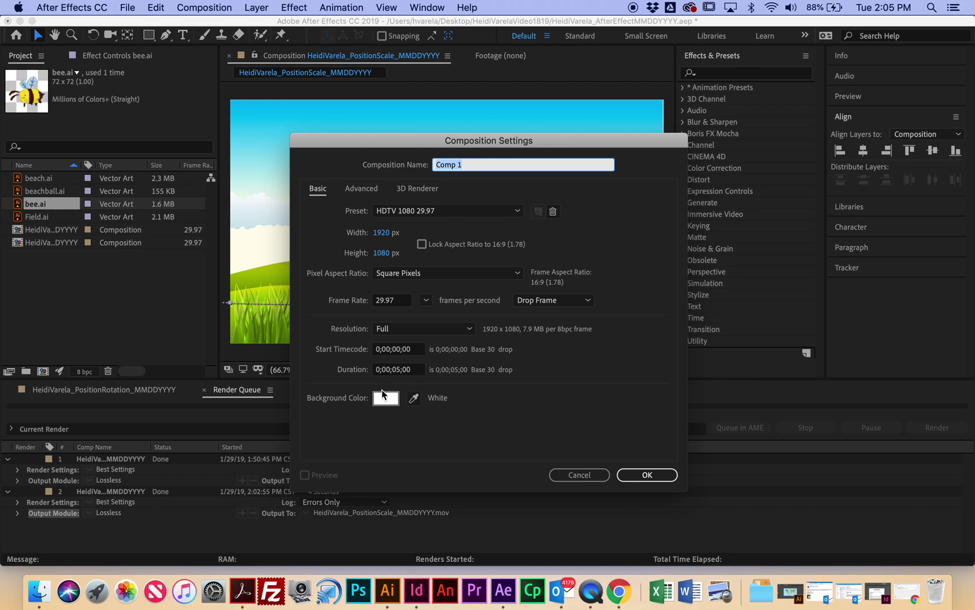
Create the new composition named with the author's name followed by "_AnchorPointRotation_MMDDYYYY".
text(HeidiVarela_ANch)
key(BackSpace)
key(BackSpace)
key(BackSpace)
text(horPoint)
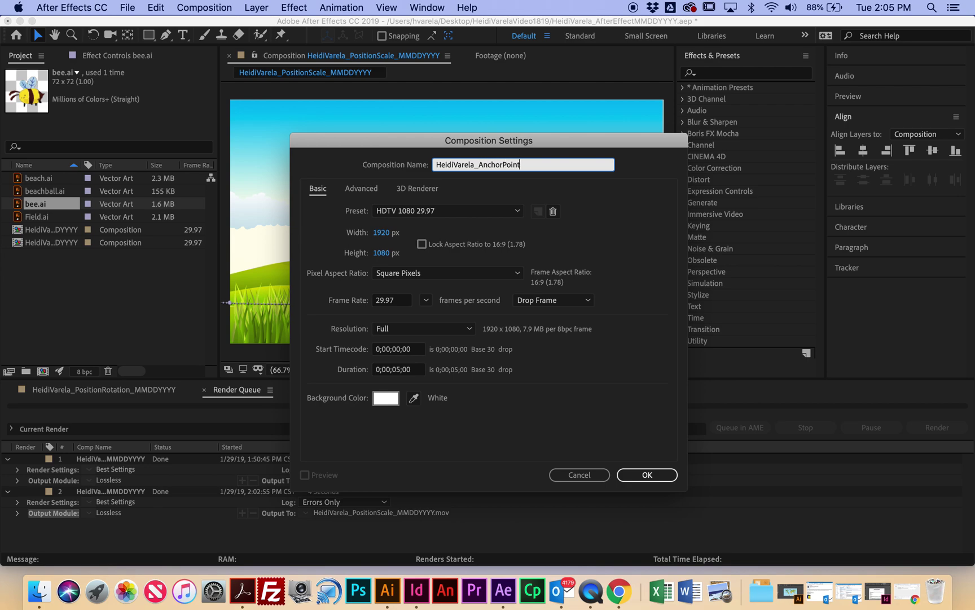
text(Rotation_MMDDYYYY)
click(649, 475)
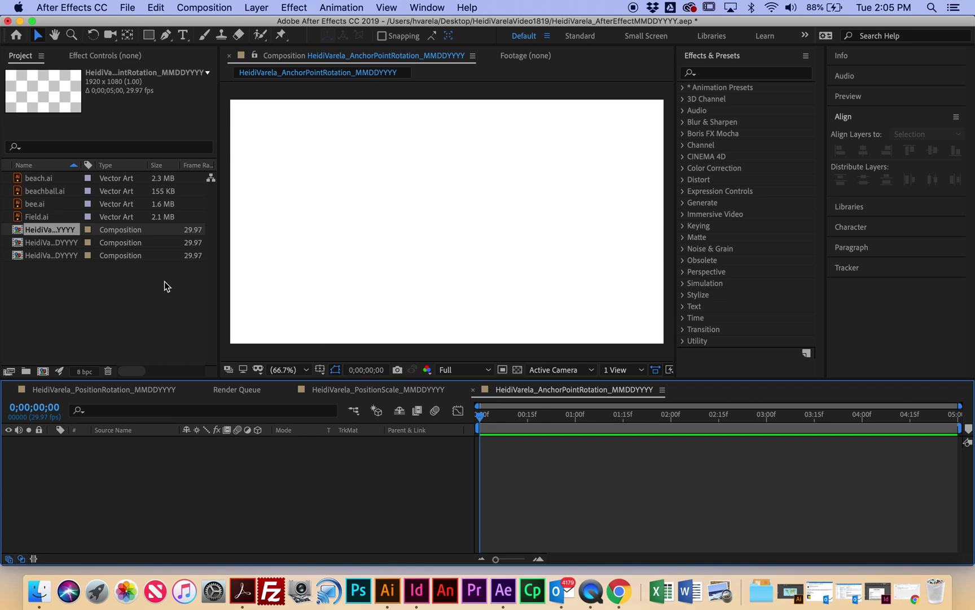
Import broomtip.ai, witch.ai and darksky.ai from the VIDEO MOTION GRAPHICS folder as footage.
double_click(90, 293)
scroll(541, 182, down, 2)
scroll(541, 182, down, 3)
click(444, 175)
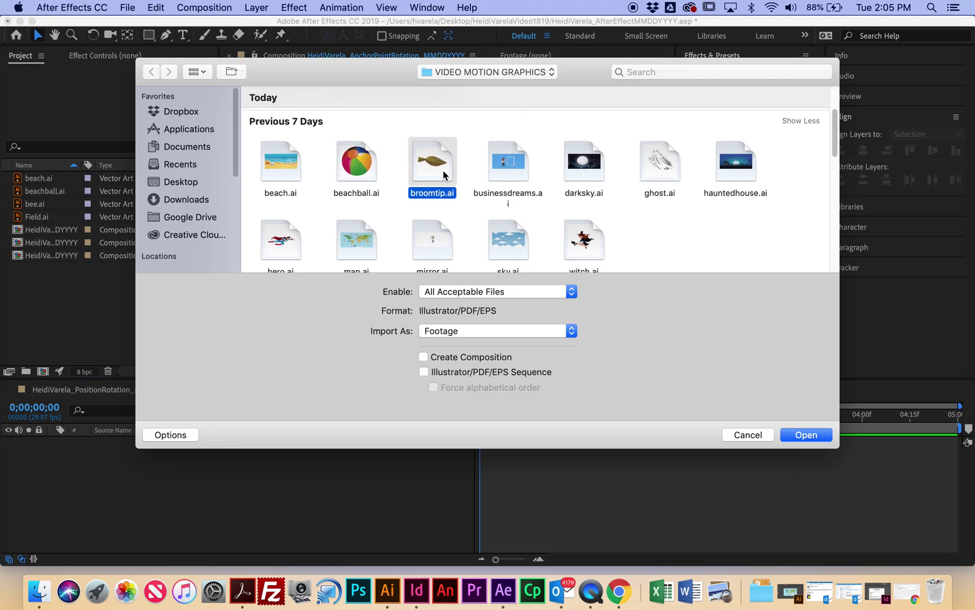
super+click(587, 237)
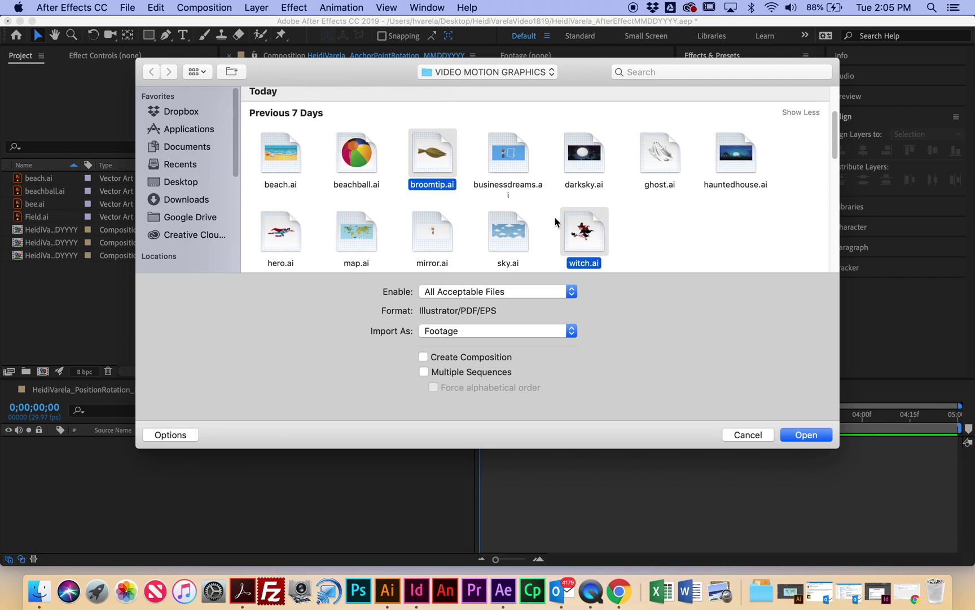
scroll(556, 221, down, 2)
scroll(557, 220, down, 2)
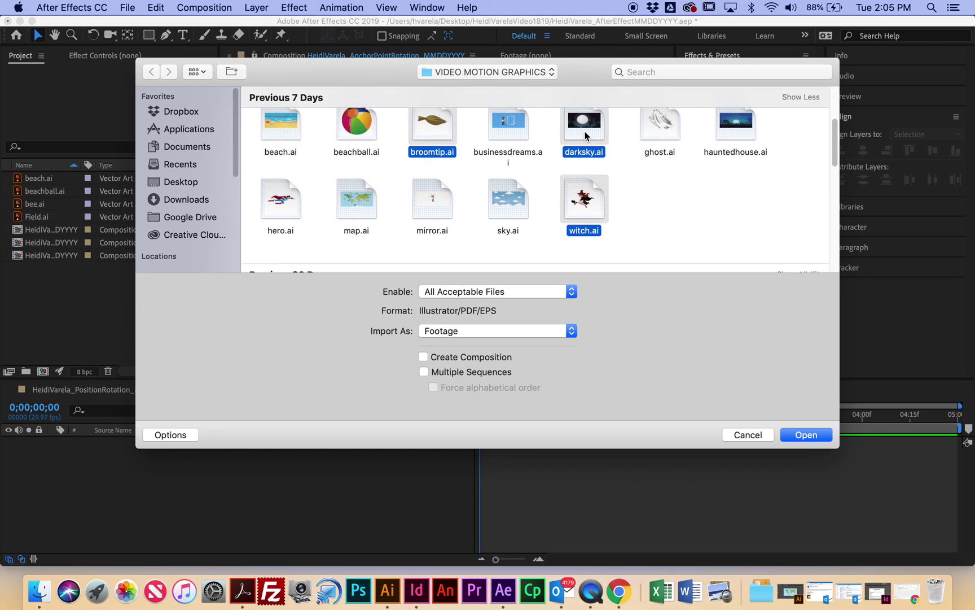
click(813, 436)
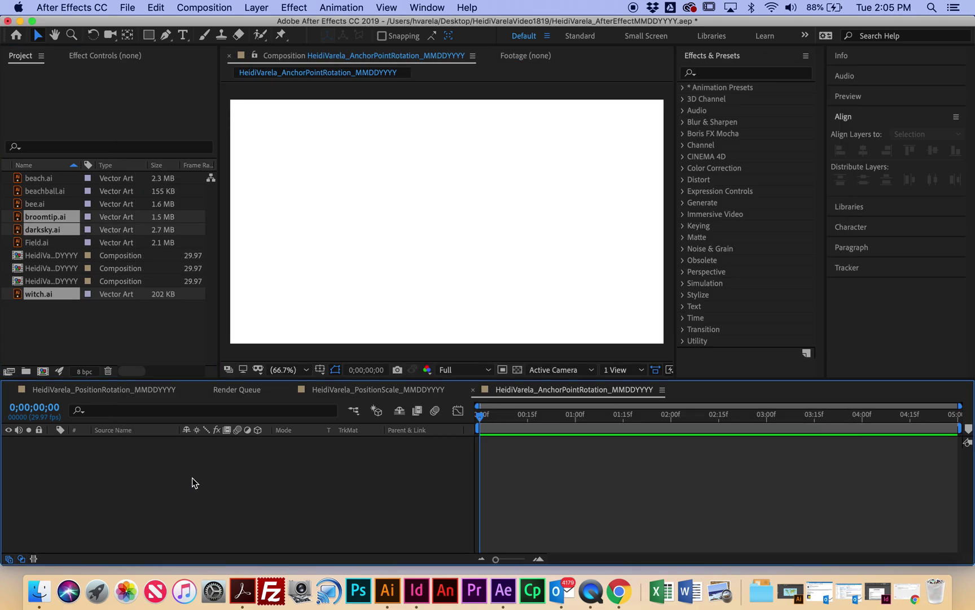
Add darksky.ai to the empty AnchorPointRotation composition as its background layer.
click(48, 317)
drag(43, 231, 145, 446)
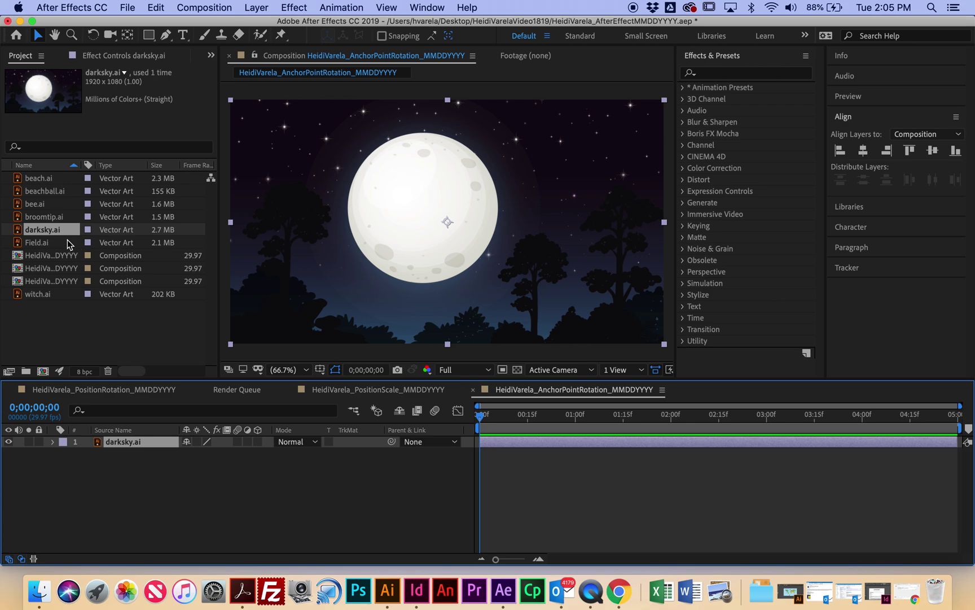
Create a new composition from the witch.ai footage.
click(38, 295)
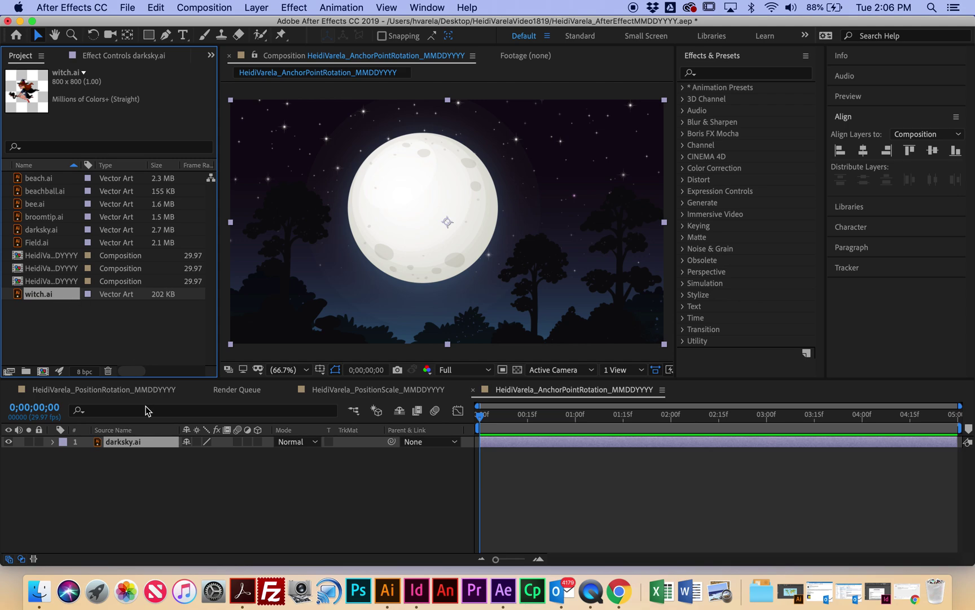
right_click(41, 295)
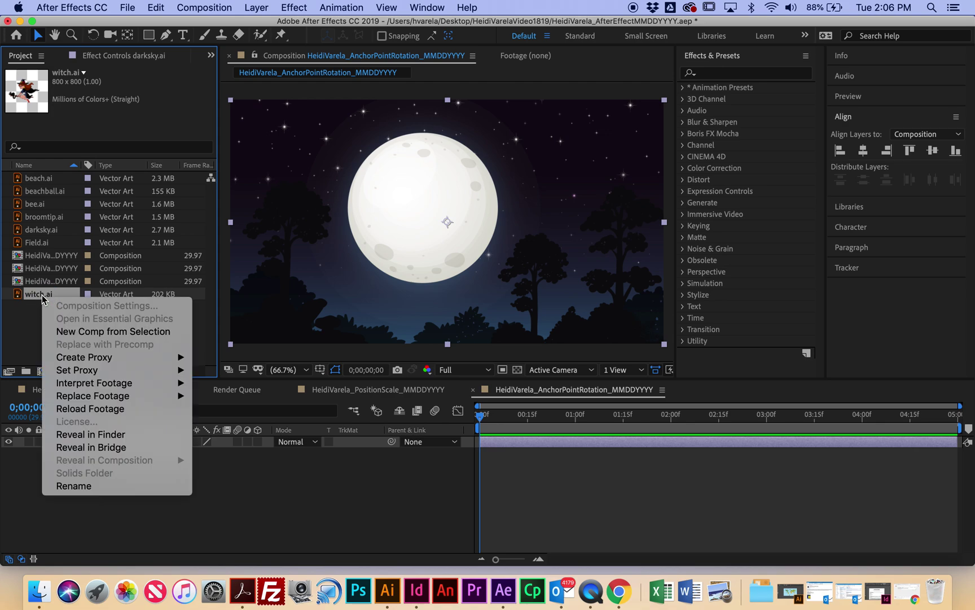
click(103, 332)
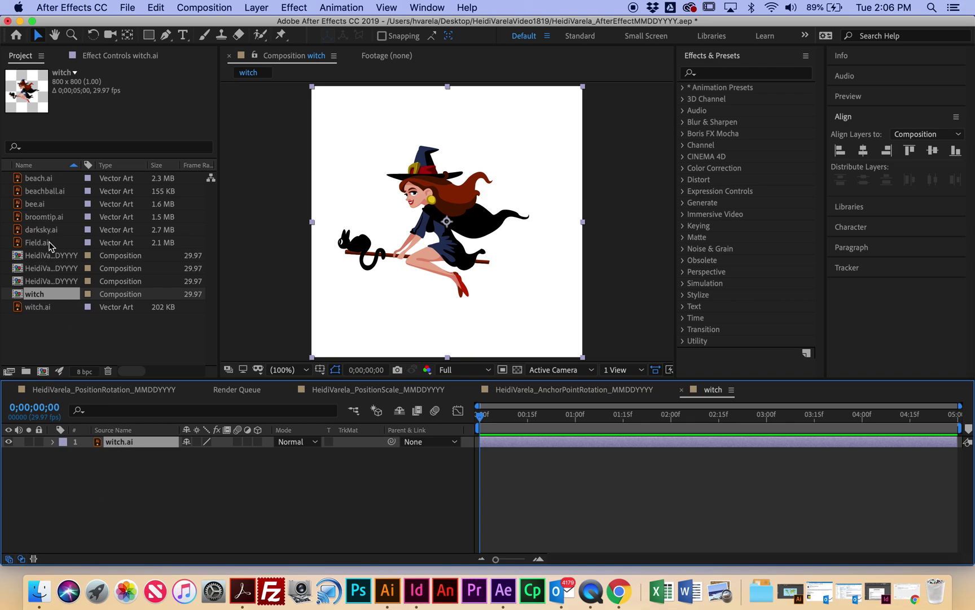
Add broomtip.ai above the witch layer and position it at the tail end of the broomstick.
click(45, 218)
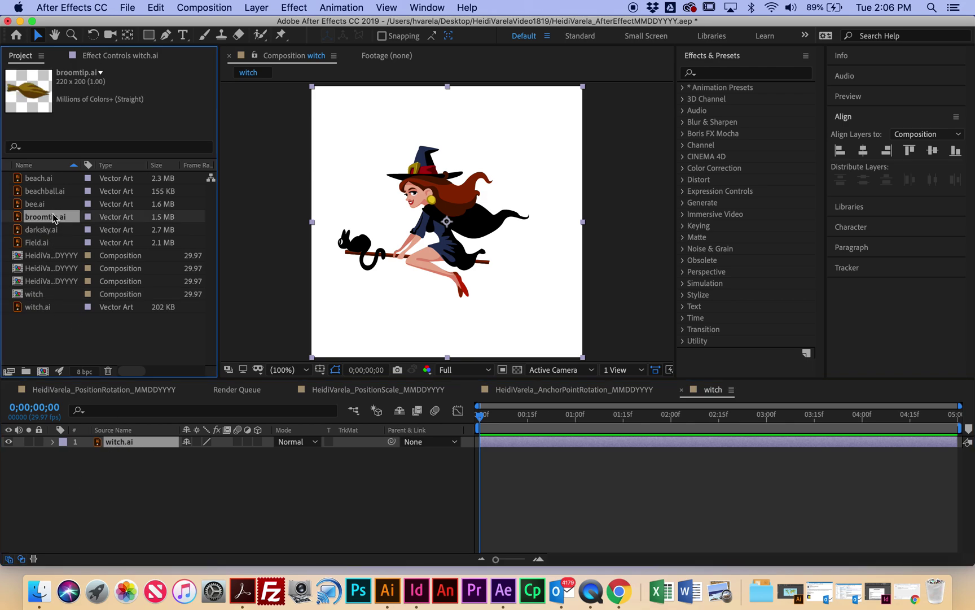
drag(48, 218, 142, 437)
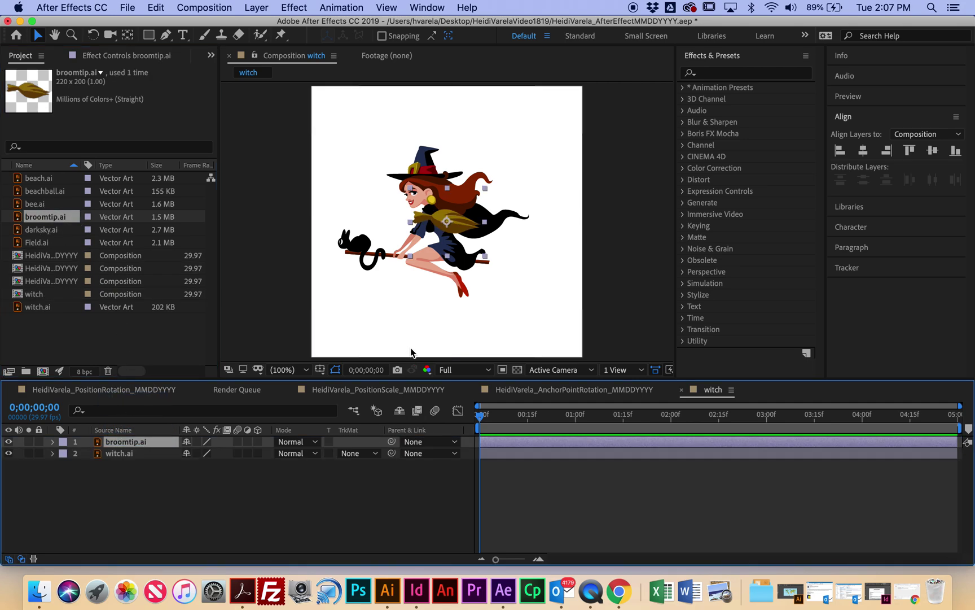
drag(464, 228, 540, 275)
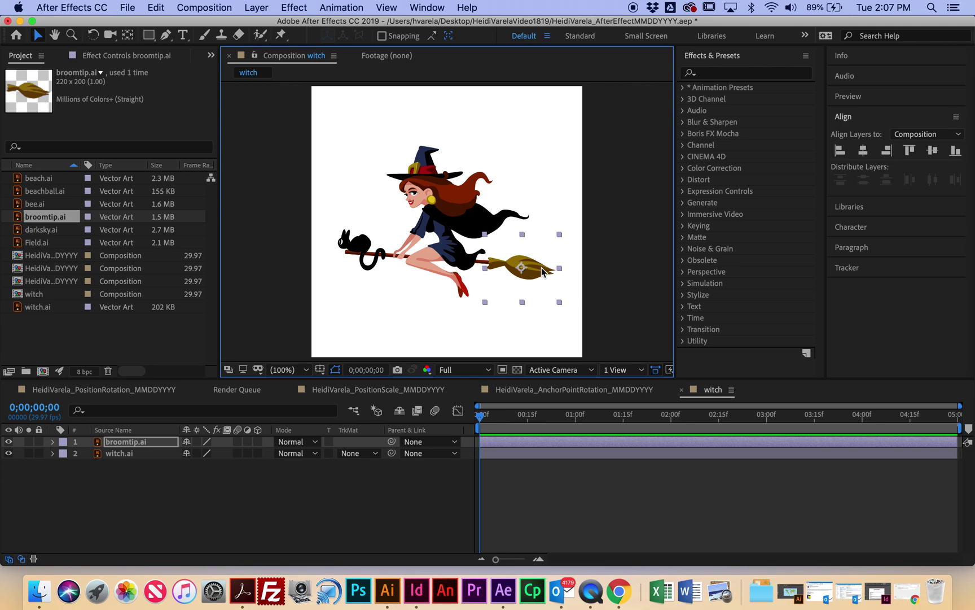
Keyframe the broomtip layer's Rotation at 0° at the start and 14° at 0;00;01;00.
click(121, 443)
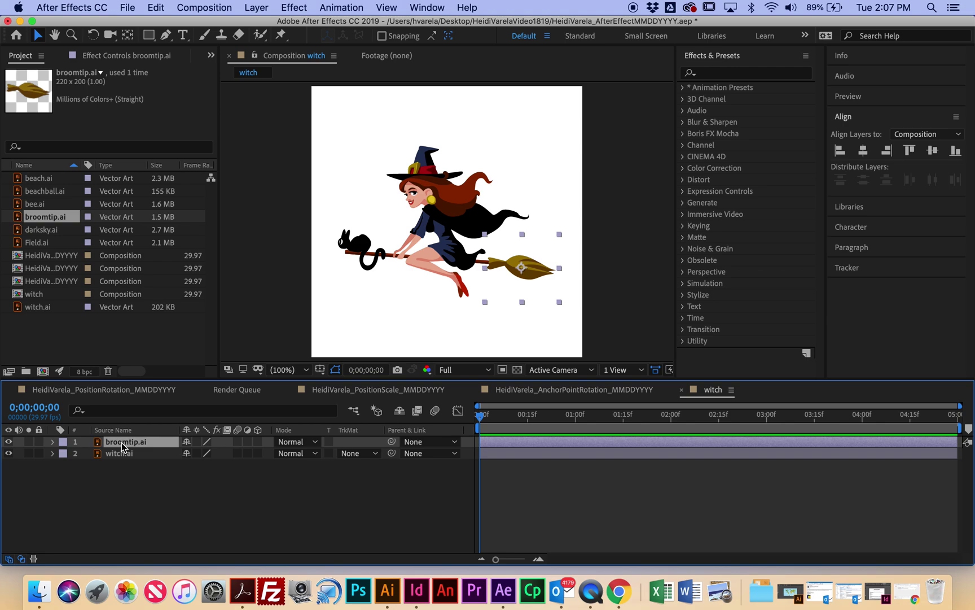
key(r)
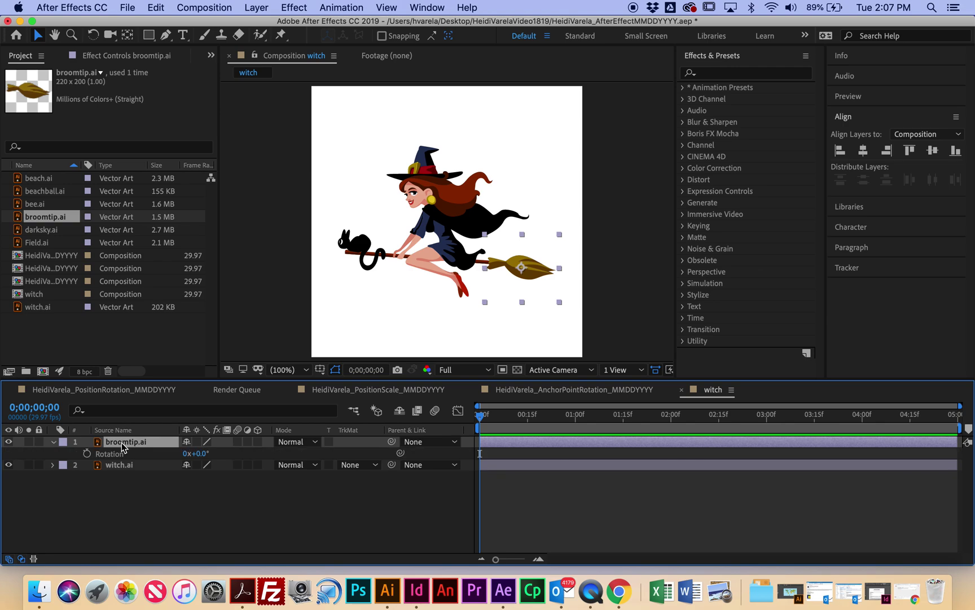
click(87, 454)
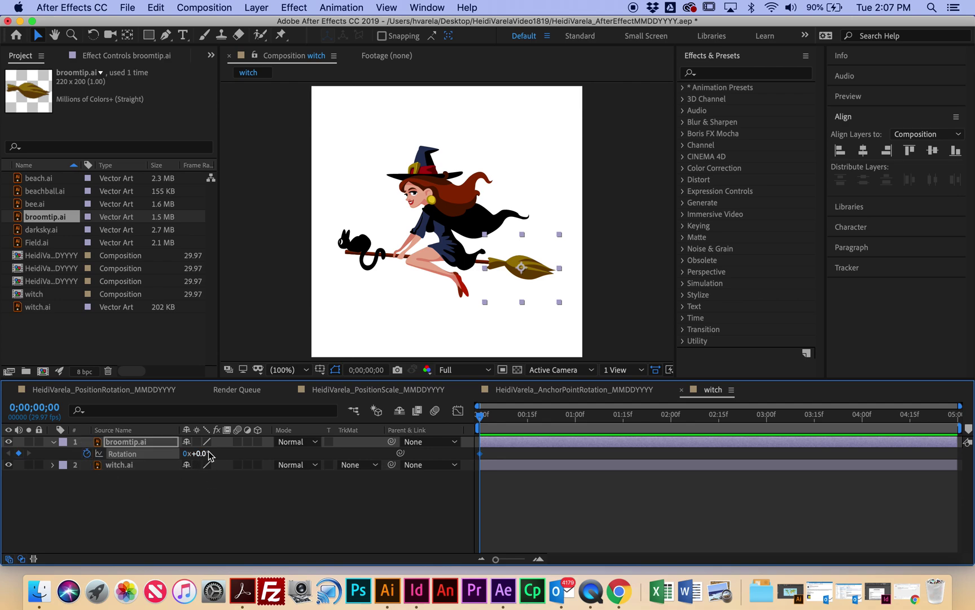
drag(481, 427, 575, 418)
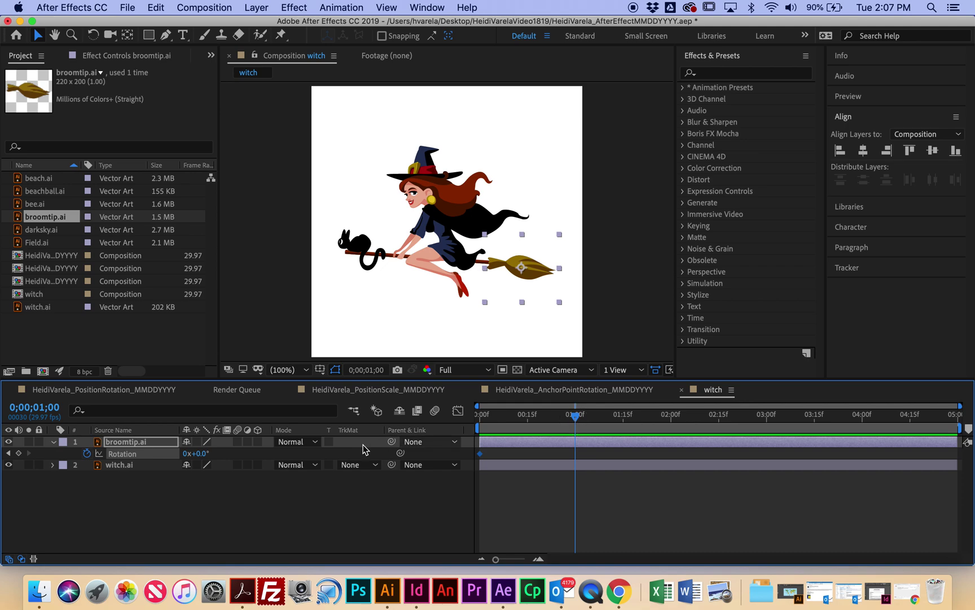
drag(201, 458, 229, 458)
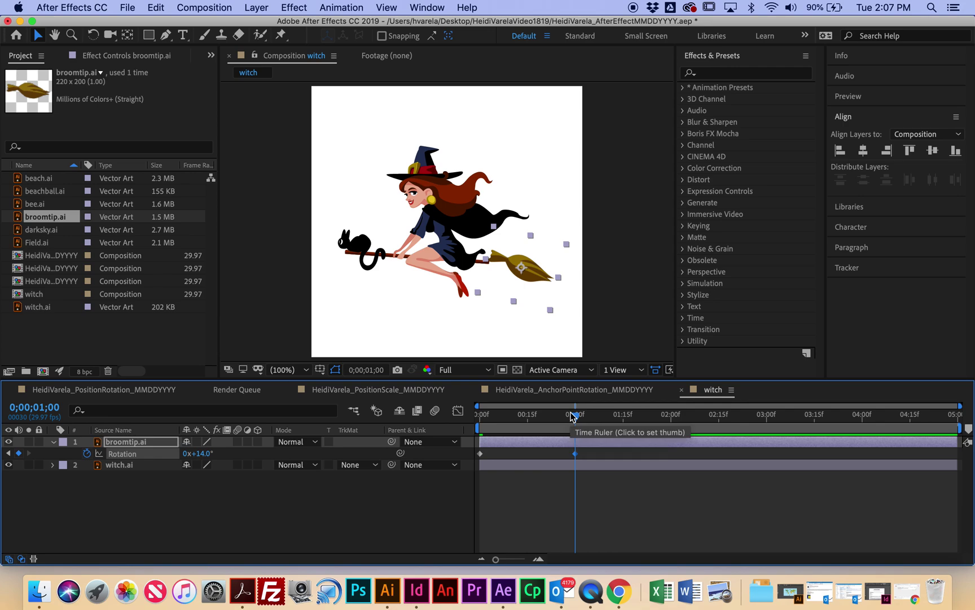
Return to the first frame and set the broomtip layer's Anchor Point to 32.0, 90.0.
drag(574, 419, 456, 431)
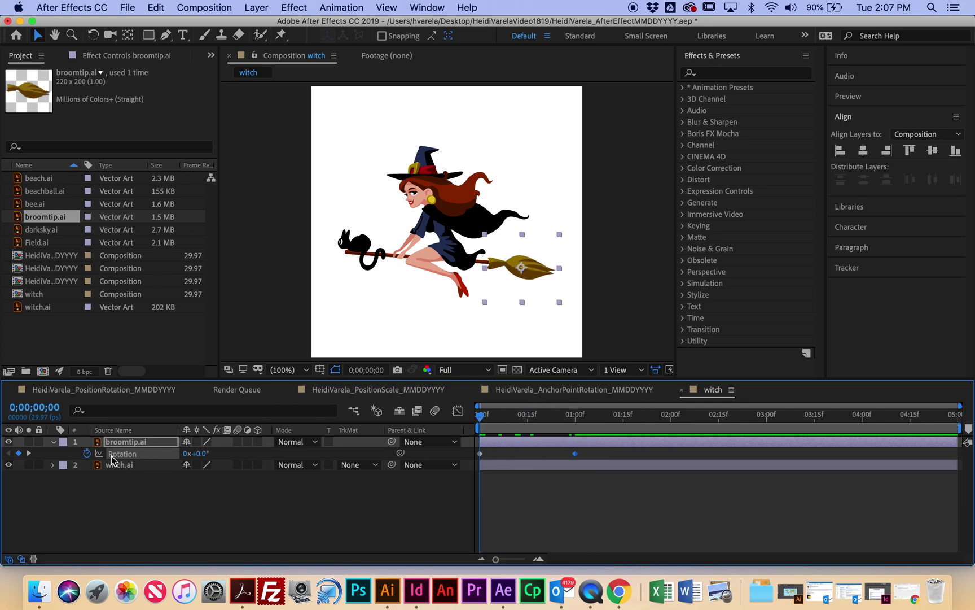
key(a)
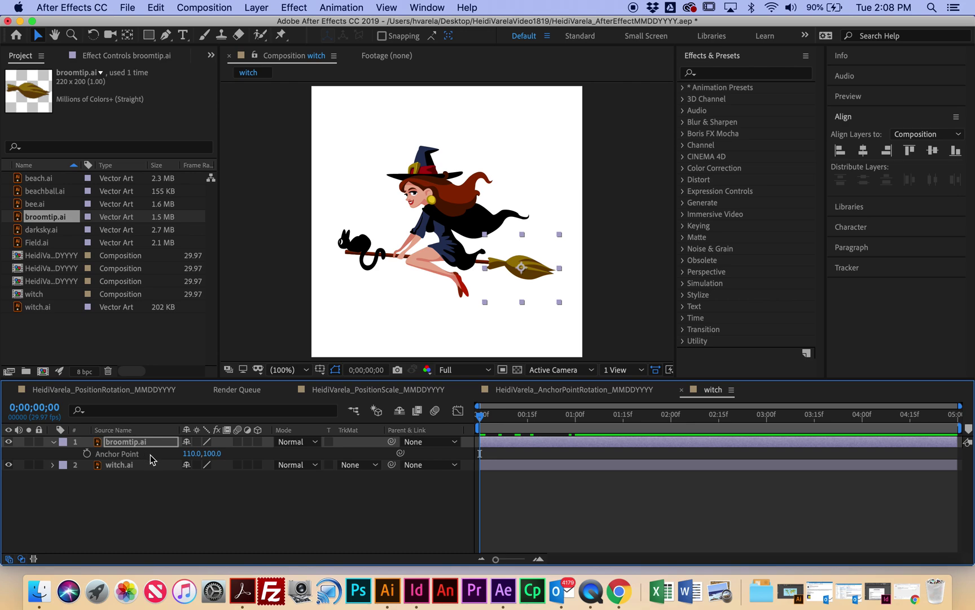
drag(198, 454, 149, 456)
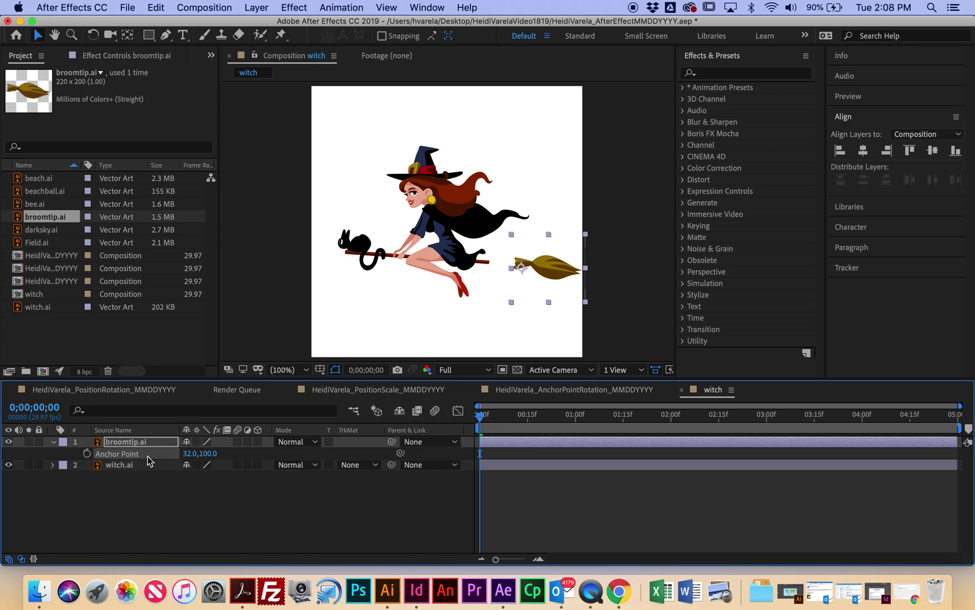
drag(209, 455, 188, 458)
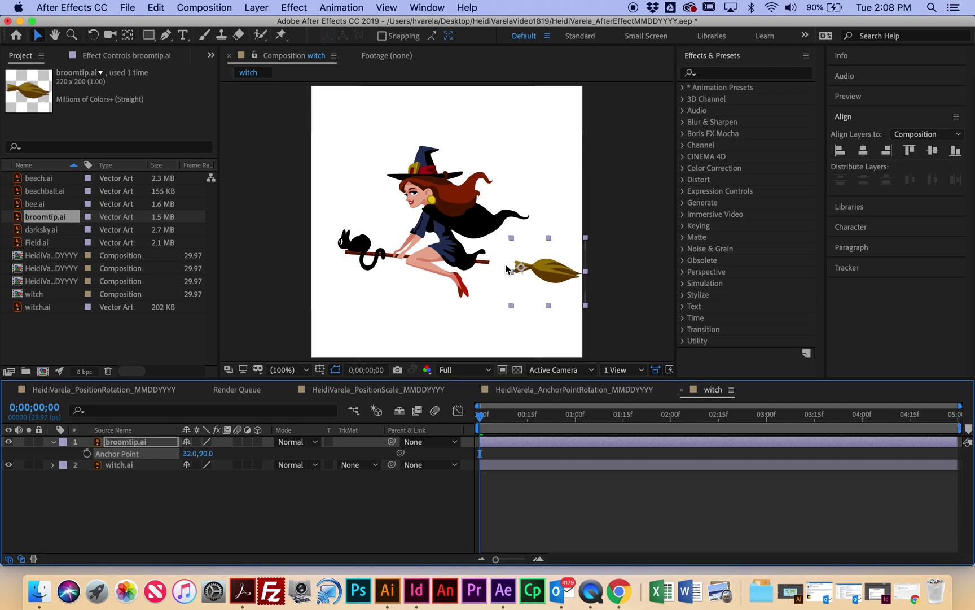
Move the broom tip back so its narrow end meets the end of the broomstick.
click(554, 273)
drag(553, 275, 544, 274)
drag(536, 274, 533, 273)
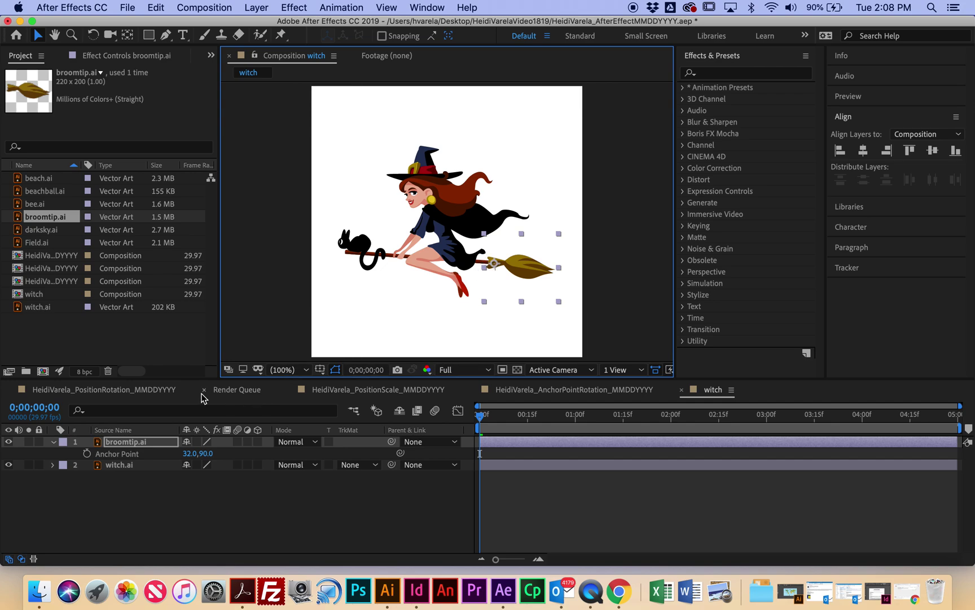
Check the broom tip's swing over the first second, and add Rotation keyframes of -15° at 0;00;02;00 and 2° at 0;00;03;00.
click(134, 453)
key(r)
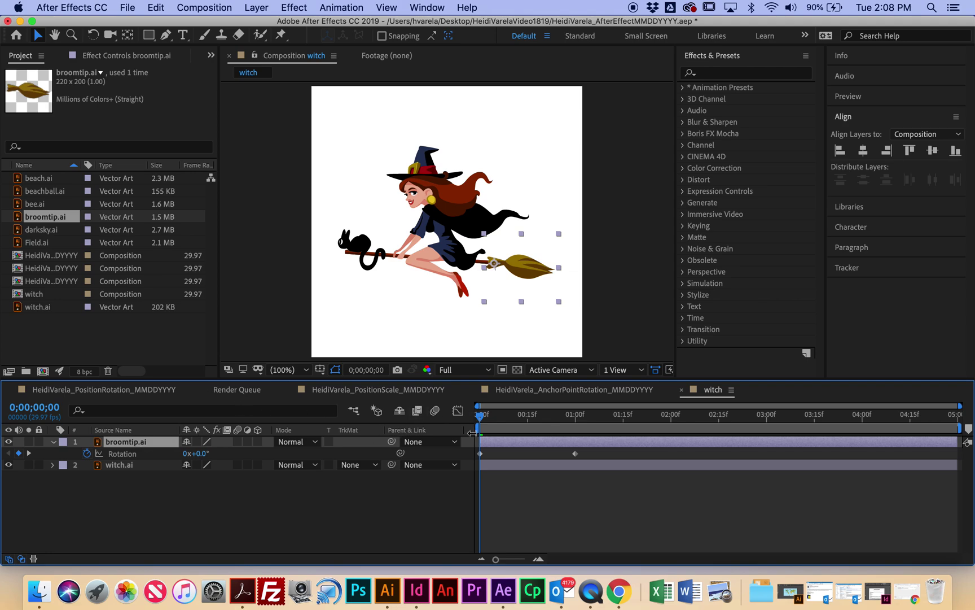
drag(477, 423, 575, 433)
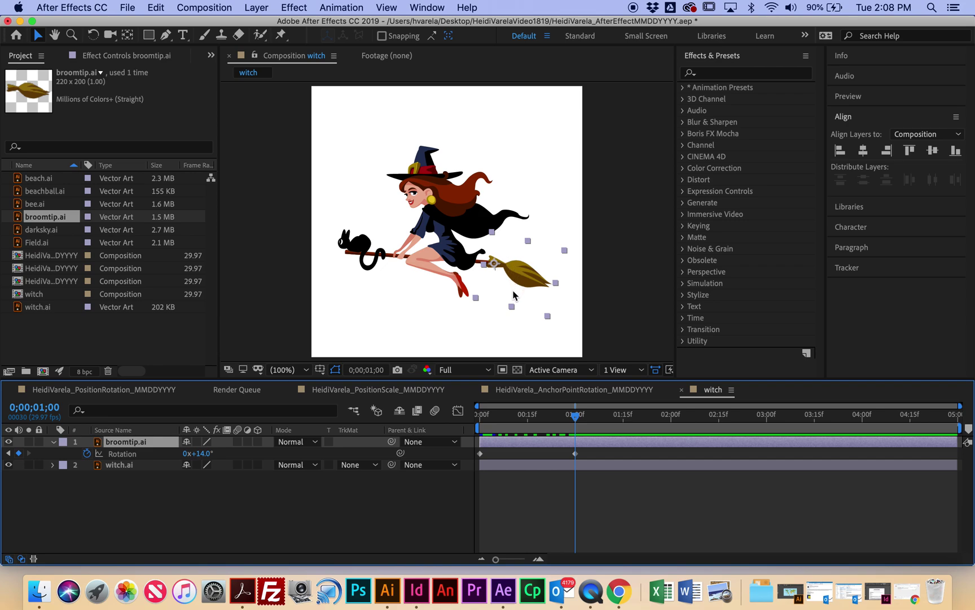
drag(576, 416, 672, 428)
drag(202, 454, 168, 453)
drag(669, 421, 766, 423)
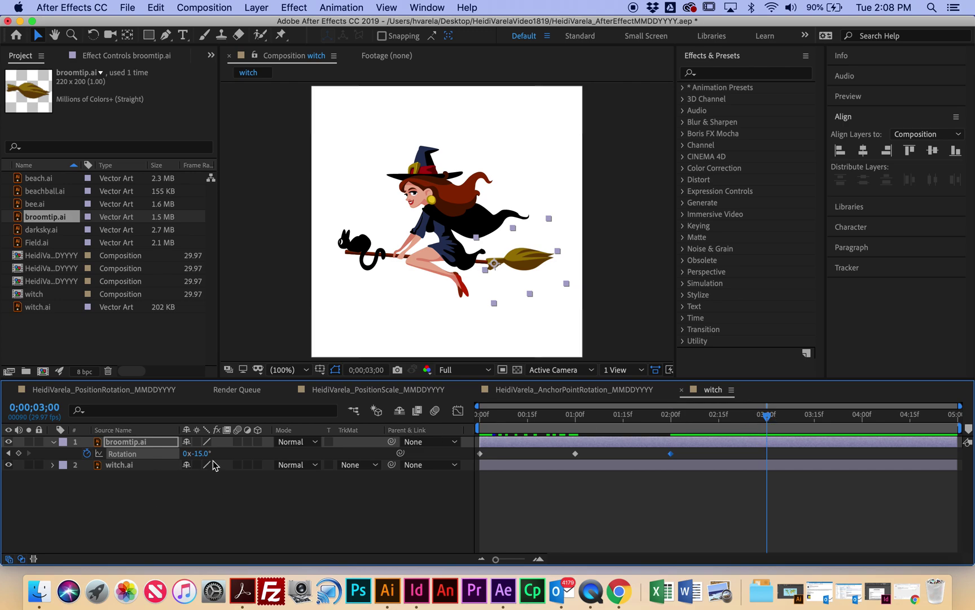
drag(204, 454, 226, 465)
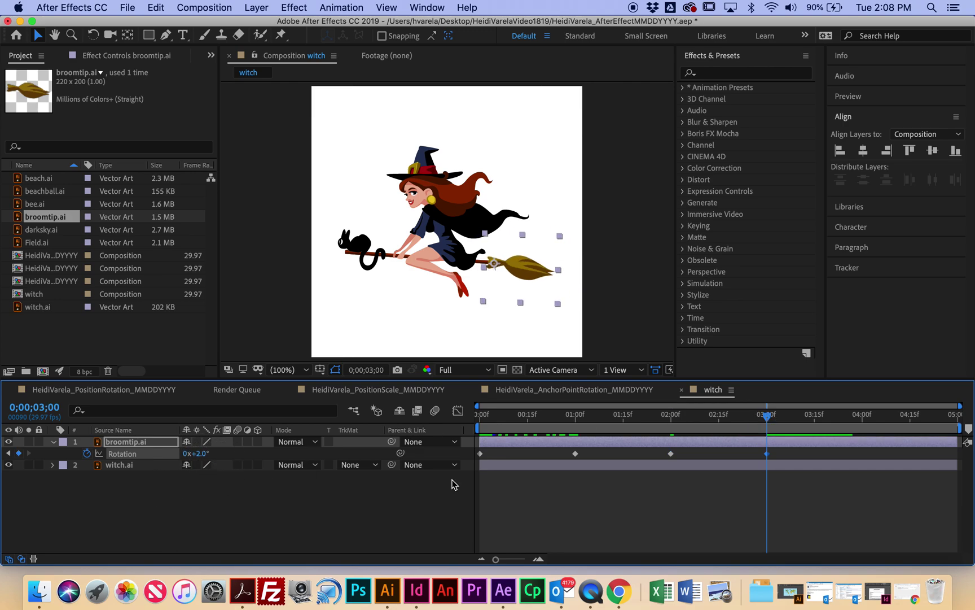
Add broom tip Rotation keyframes at 0;00;04;00 and, with 12°, at 0;00;04;29, and preview the swinging motion.
drag(769, 423, 863, 420)
mouse_move(198, 458)
mouse_down()
mouse_move(216, 453)
mouse_move(192, 451)
mouse_up()
drag(859, 422, 955, 418)
click(202, 455)
drag(202, 455, 217, 450)
key(space)
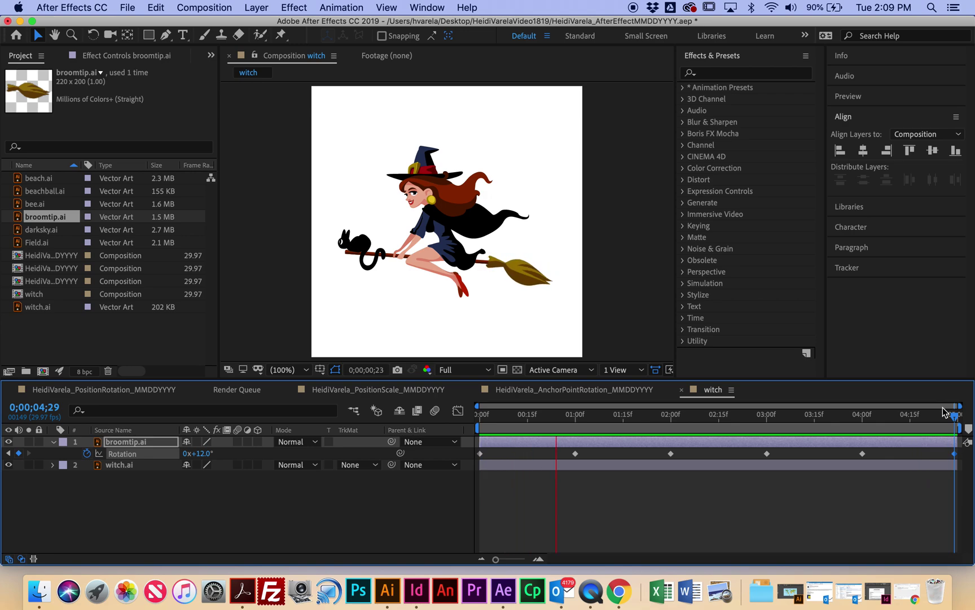
key(space)
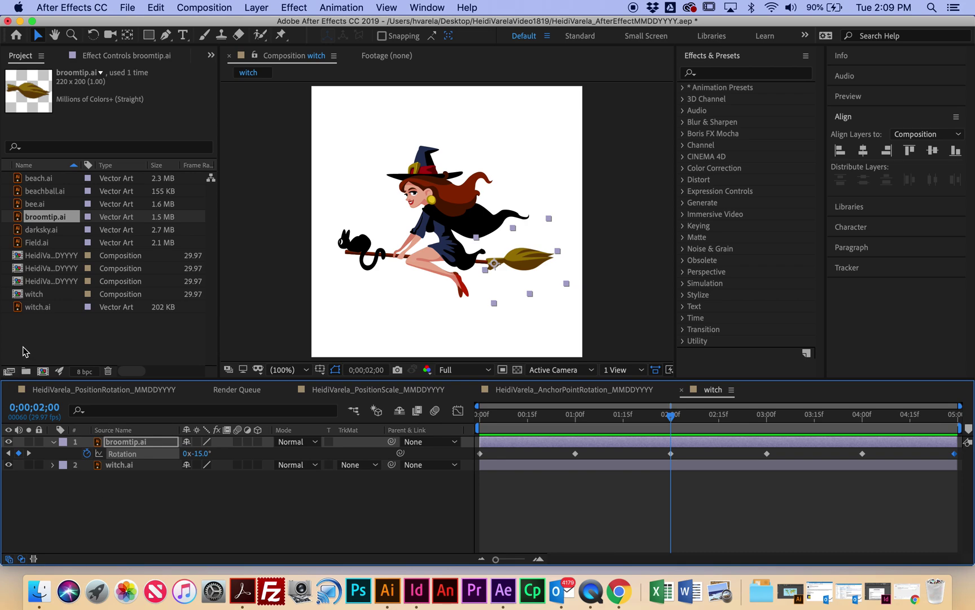
Place the witch composition as a layer above darksky.ai in the AnchorPointRotation composition.
click(57, 295)
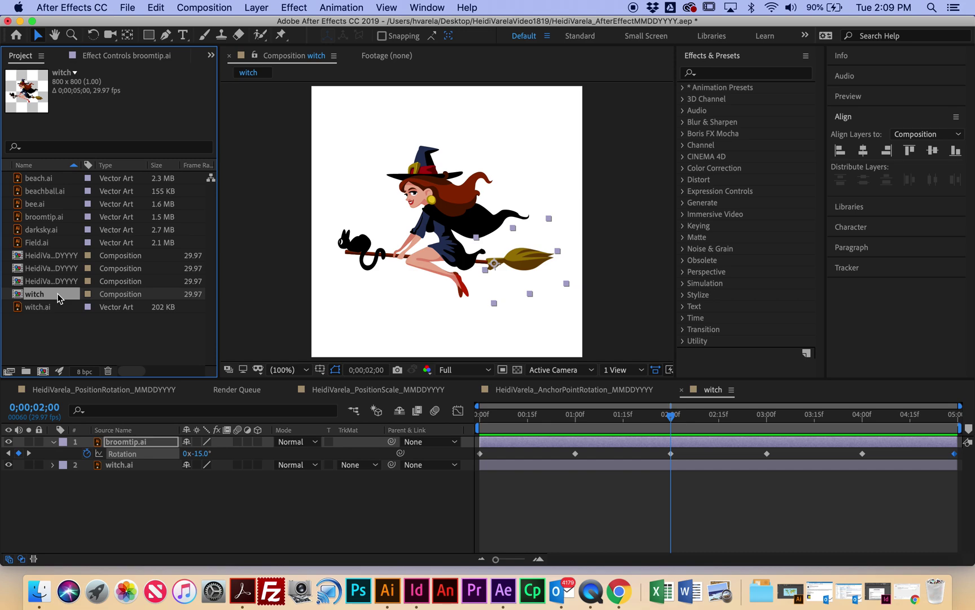
click(585, 389)
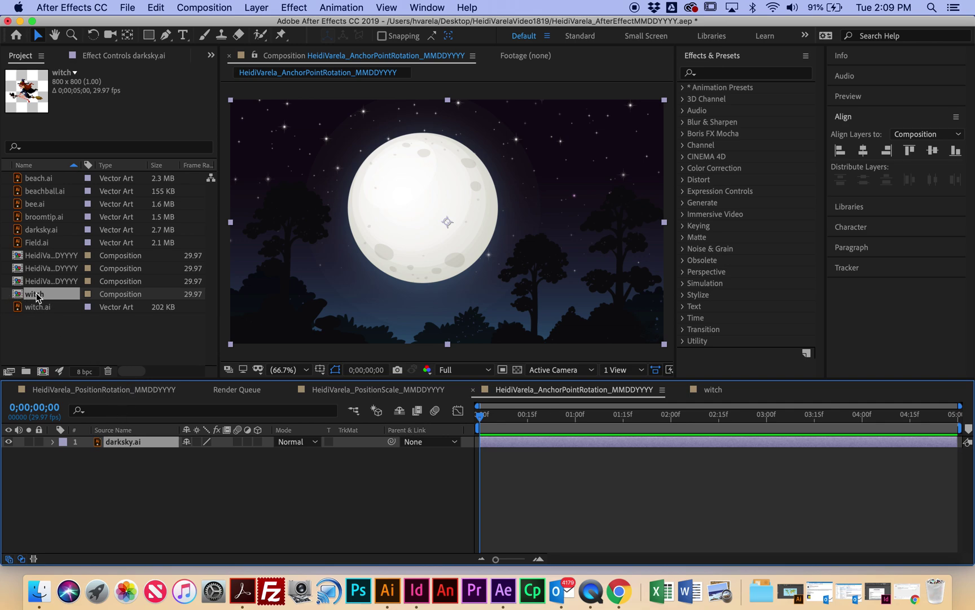
drag(48, 297, 106, 445)
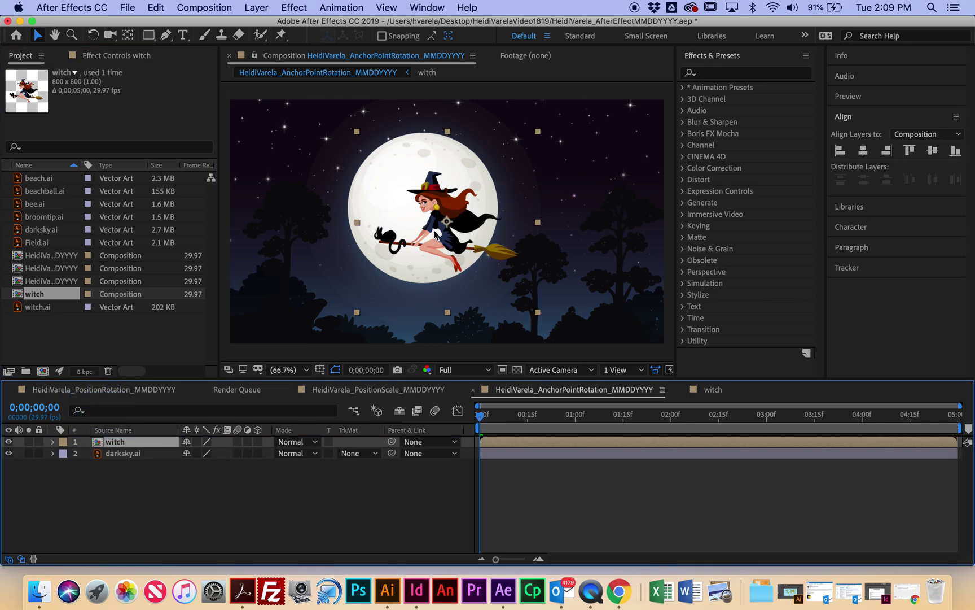
Move the witch past the night sky's right edge to about 2310, 720 and set a starting Position keyframe at 0;00;00;00.
key(p)
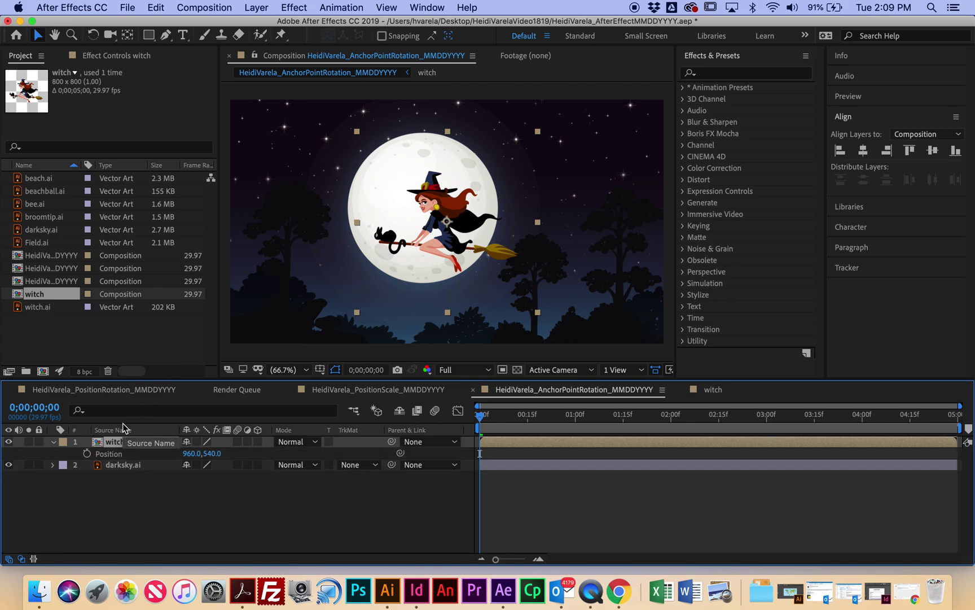
drag(431, 246, 740, 286)
click(306, 370)
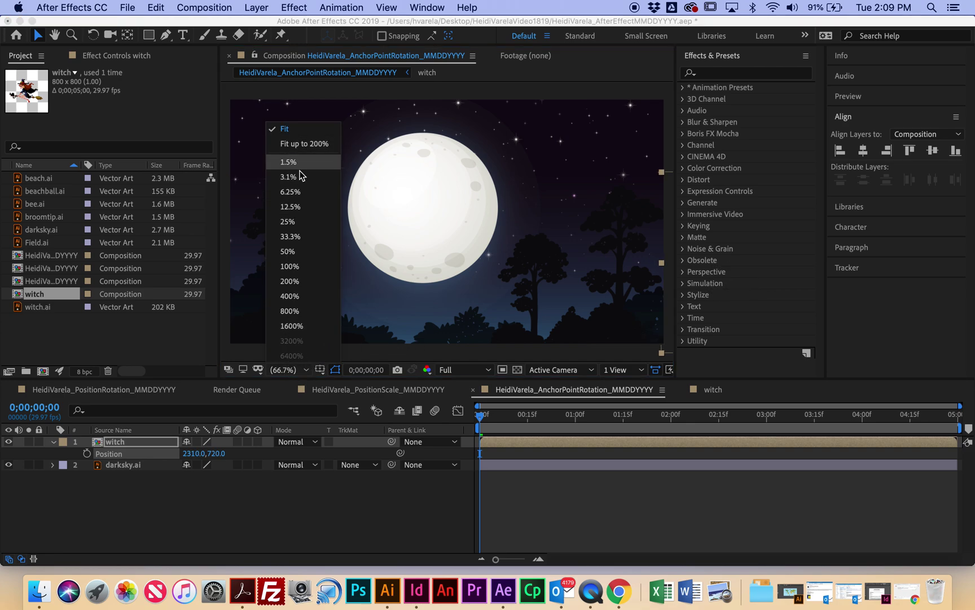
click(292, 281)
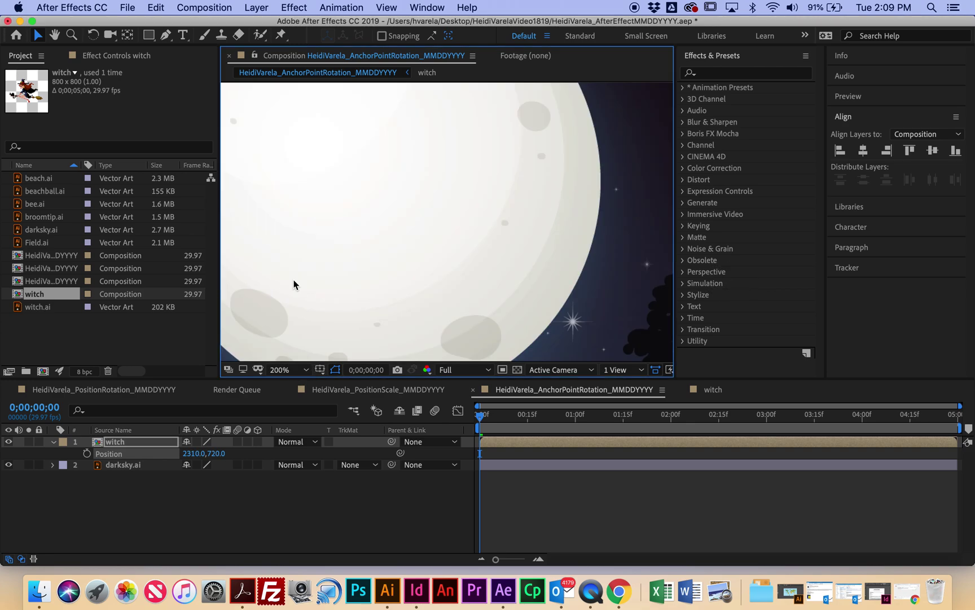
click(298, 370)
click(296, 250)
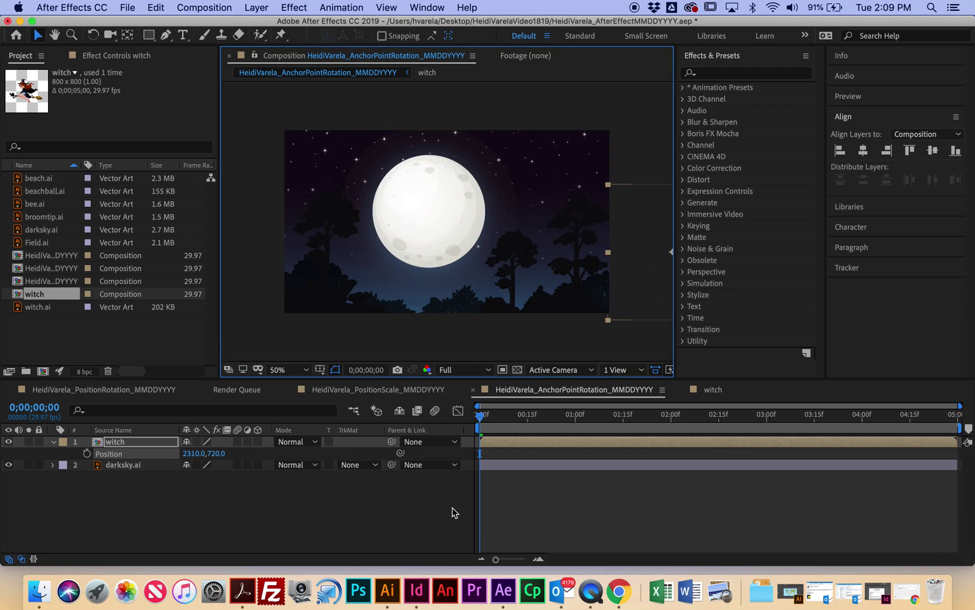
click(87, 453)
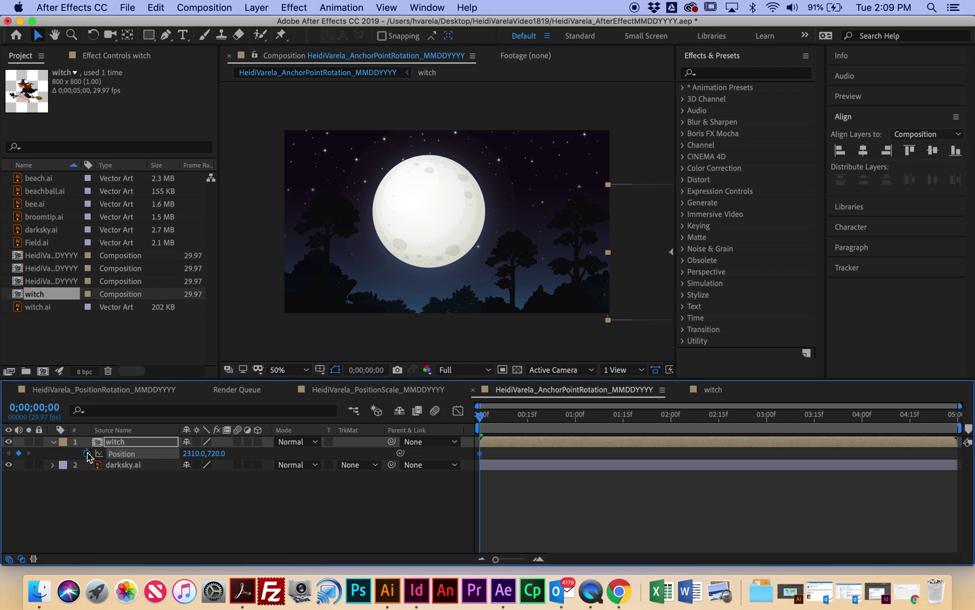
Keyframe the witch's Position over the moon (about 866, 472) at 0;00;02;22 and beyond the left edge (about -602, 748) at 0;00;04;29, and preview.
drag(483, 419, 741, 429)
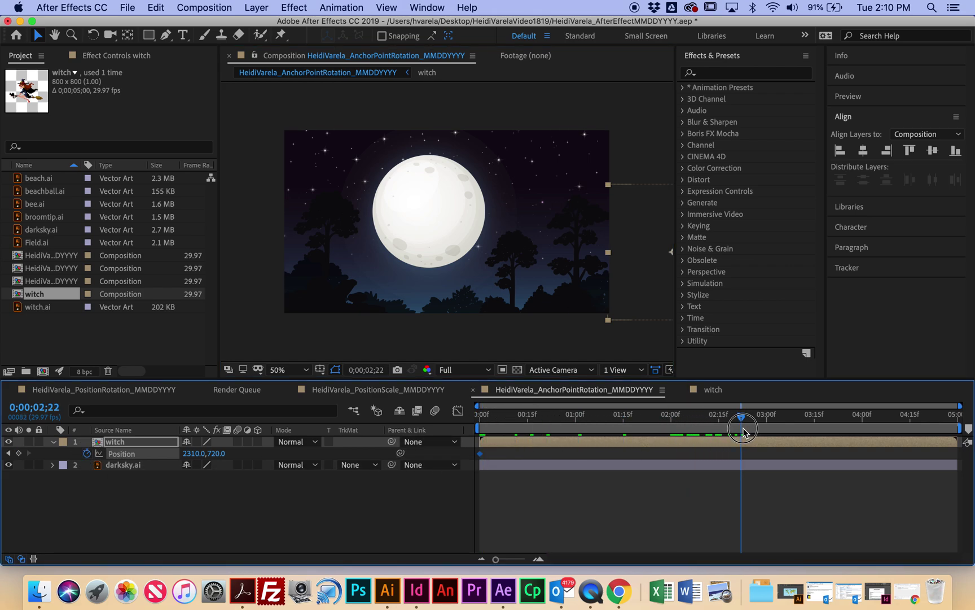
drag(653, 280, 417, 231)
drag(741, 417, 962, 440)
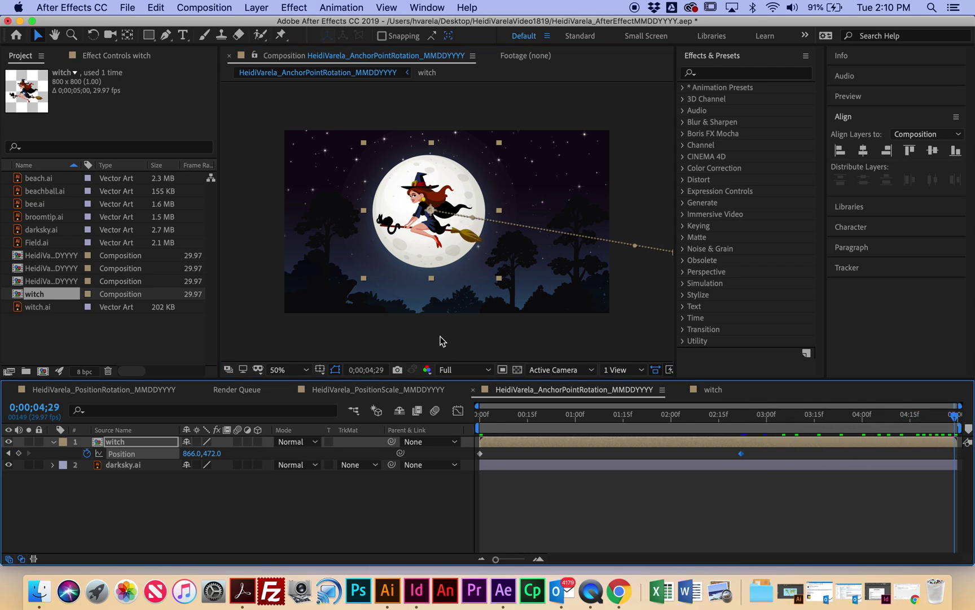
drag(430, 237, 185, 281)
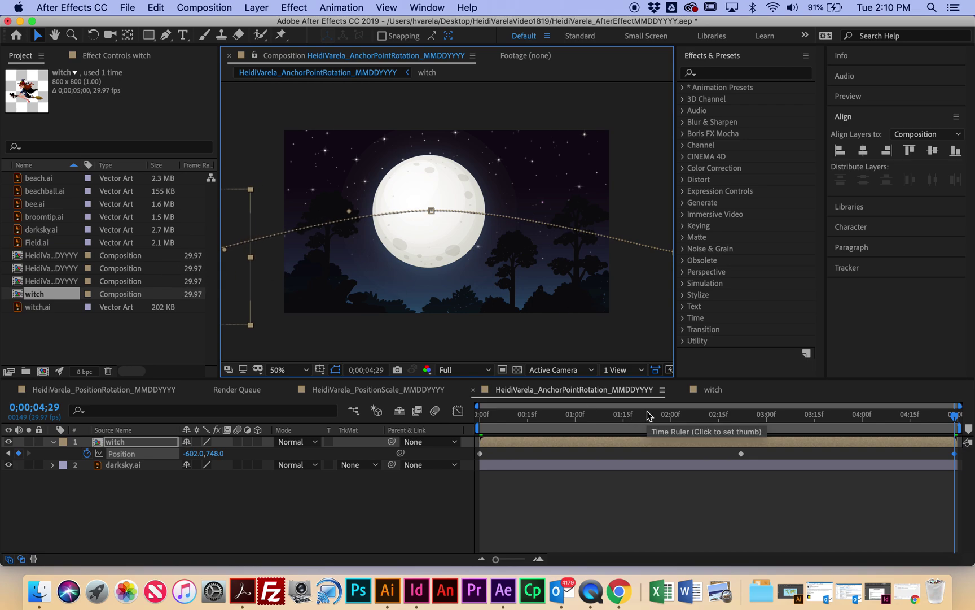
key(space)
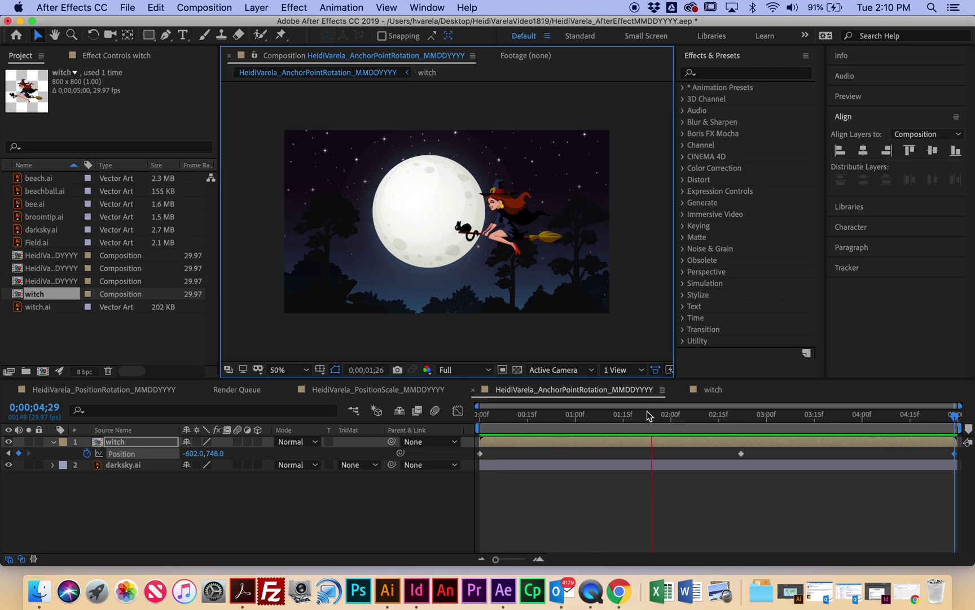
key(space)
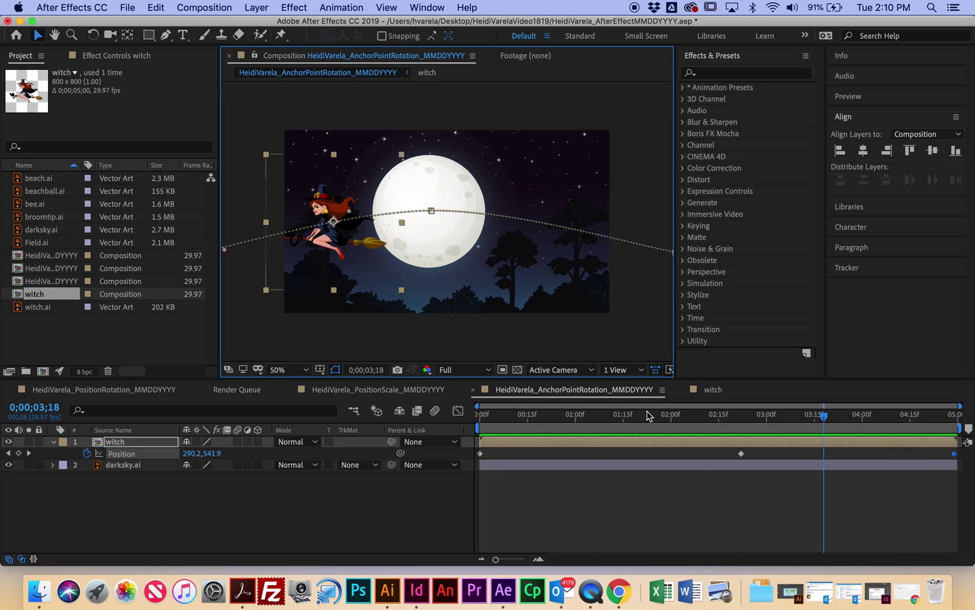
Queue the AnchorPointRotation composition, save its QuickTime output in the VIDEO MOTION GRAPHICS folder with Best Settings and Lossless, and render it.
click(204, 8)
click(243, 123)
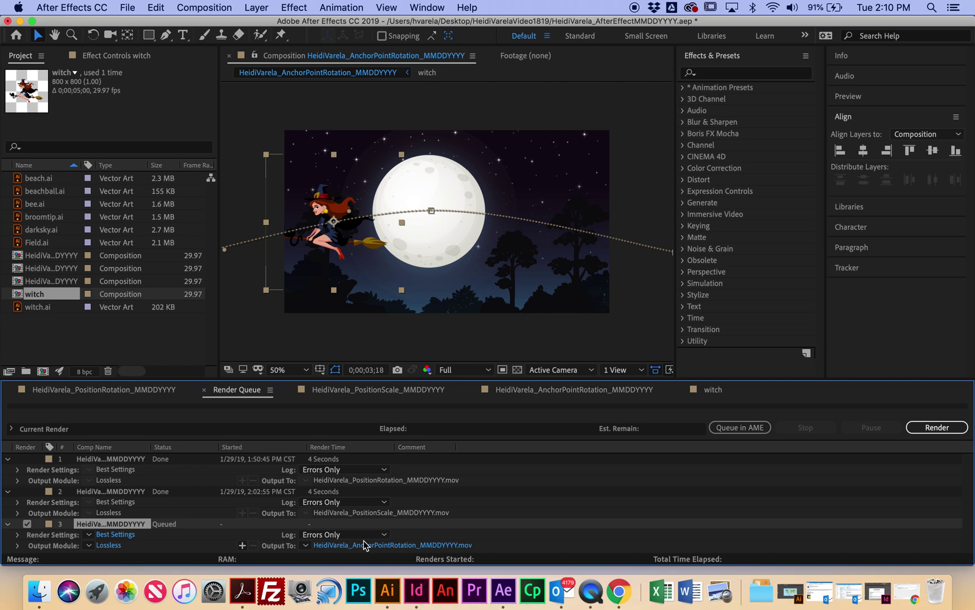
click(371, 545)
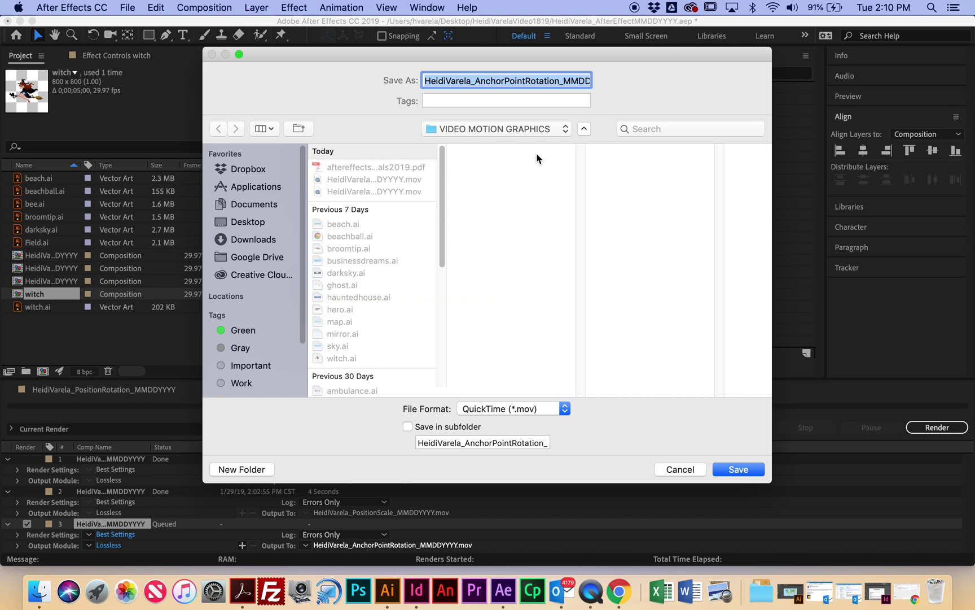
click(740, 468)
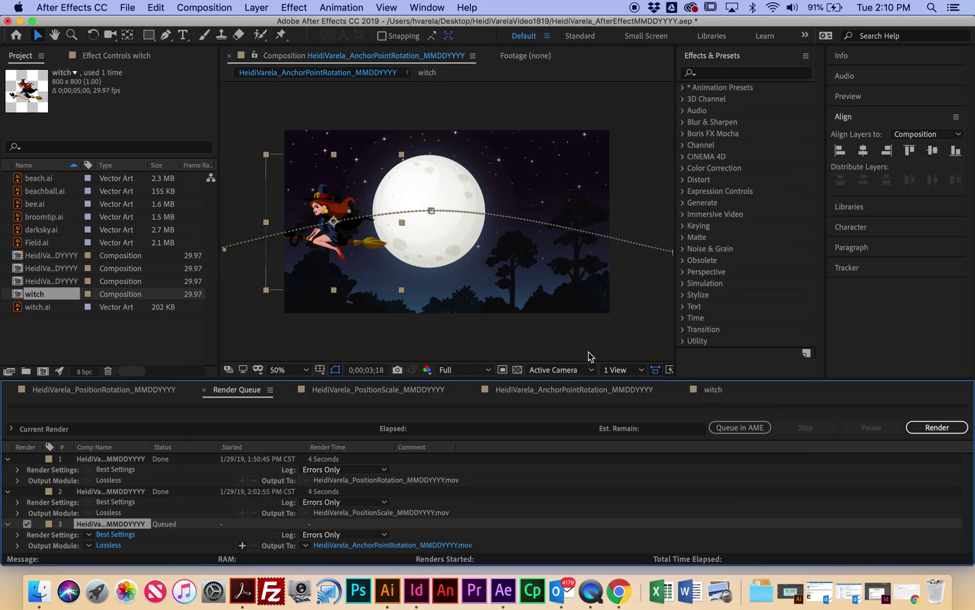
click(944, 427)
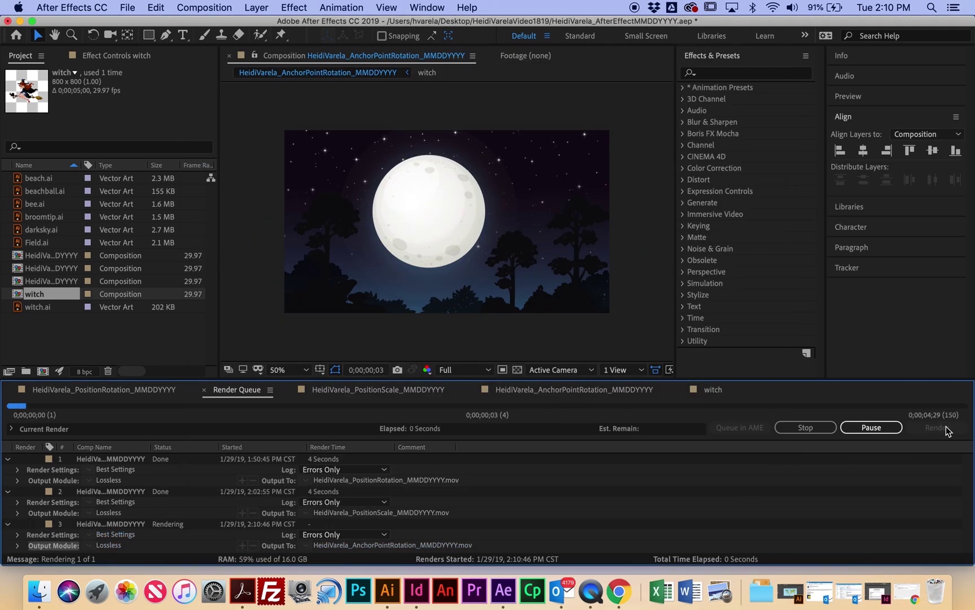